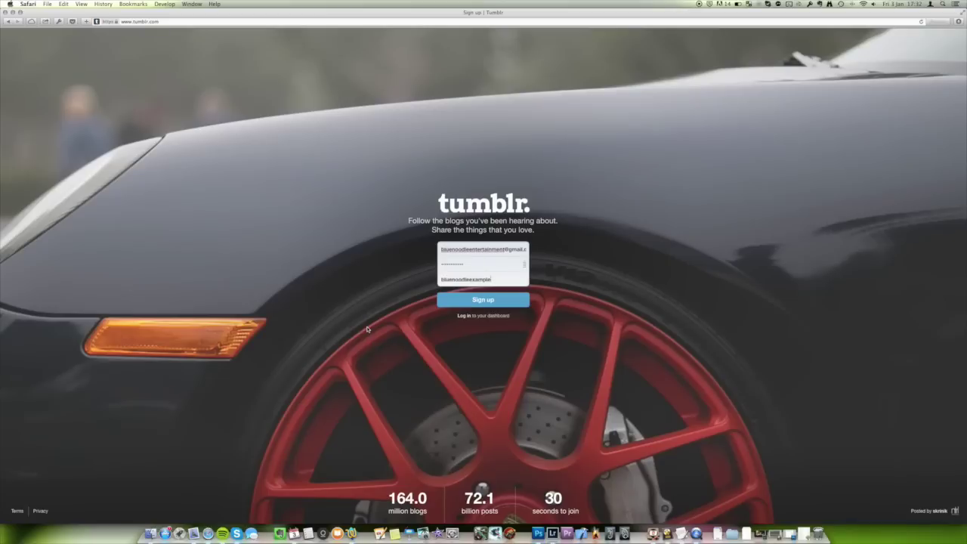
# Submit the sign-up details and enter age 33 to finish registering the account.
pyautogui.click(454, 302)
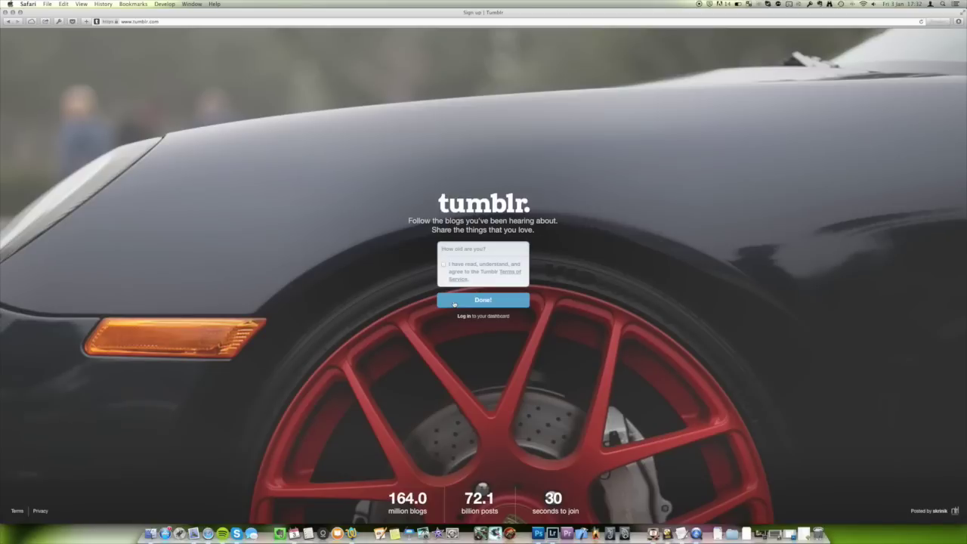
pyautogui.write('33 years young')
pyautogui.click(468, 300)
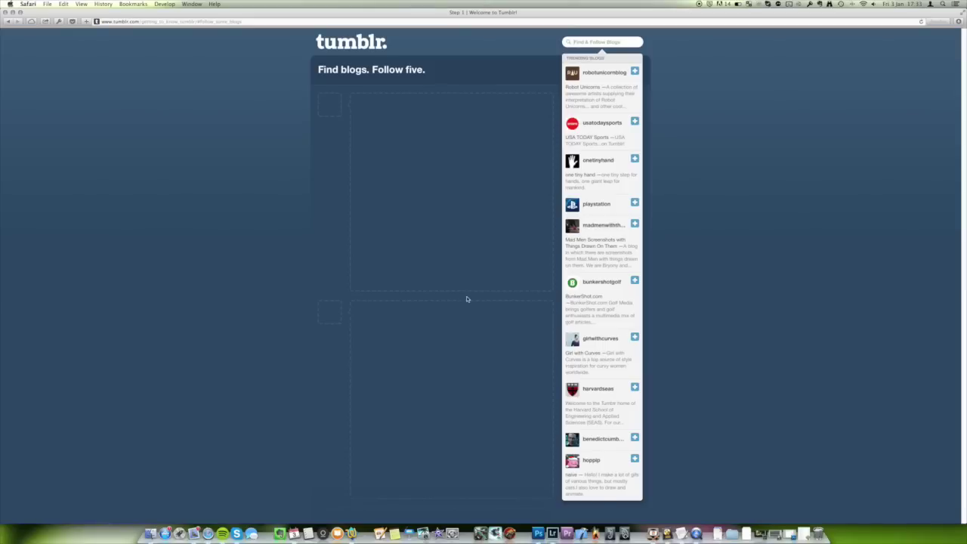
# Follow usatodaysports, livefortennis, puppiesandpies, robotunicornblog and playstation, searching 'tennis' and 'deserts'.
pyautogui.click(635, 121)
pyautogui.click(604, 41)
pyautogui.write('tennis')
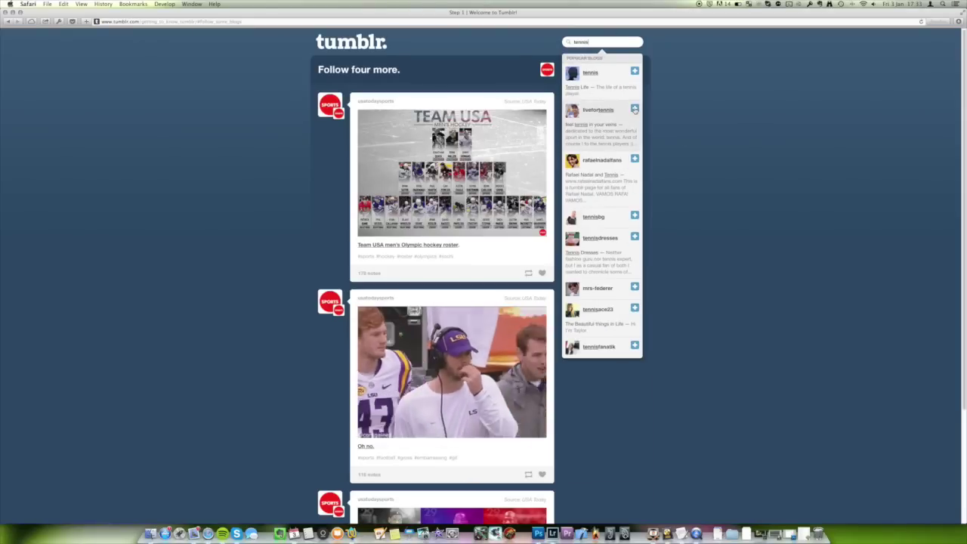
pyautogui.click(634, 70)
pyautogui.write('deserts')
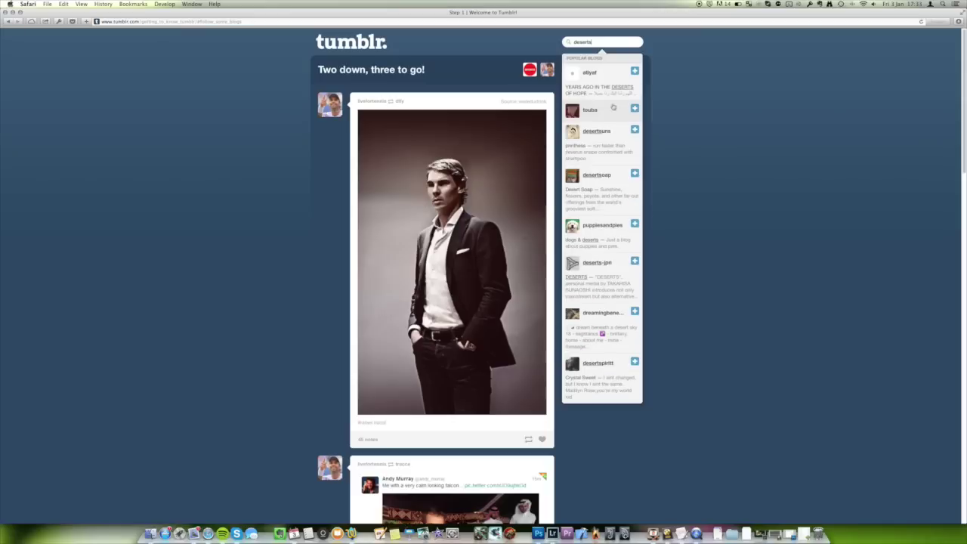
pyautogui.click(635, 225)
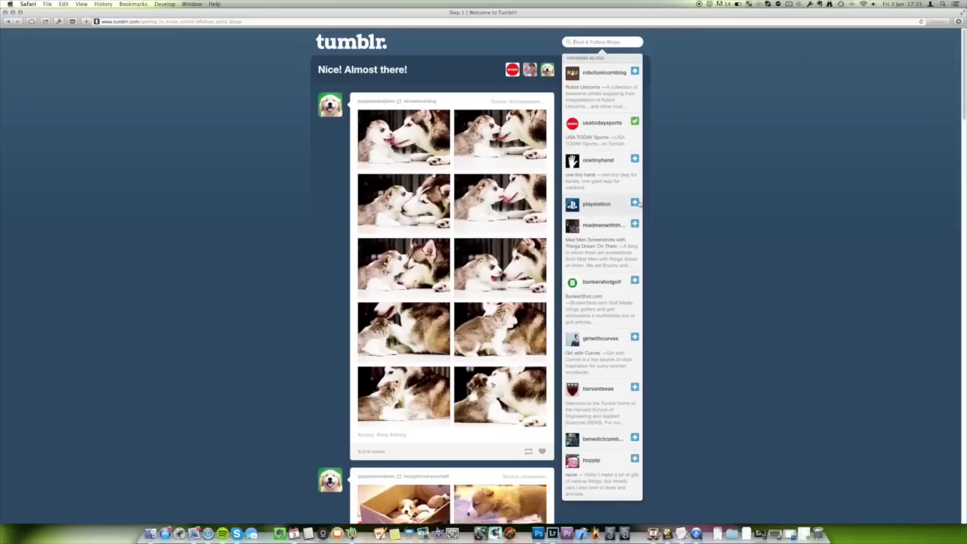
pyautogui.click(635, 70)
pyautogui.click(635, 203)
# Title the blog 'Tech Tutorials' with description 'A Youtube channel with tutorials and reviews and other videos'.
pyautogui.click(521, 71)
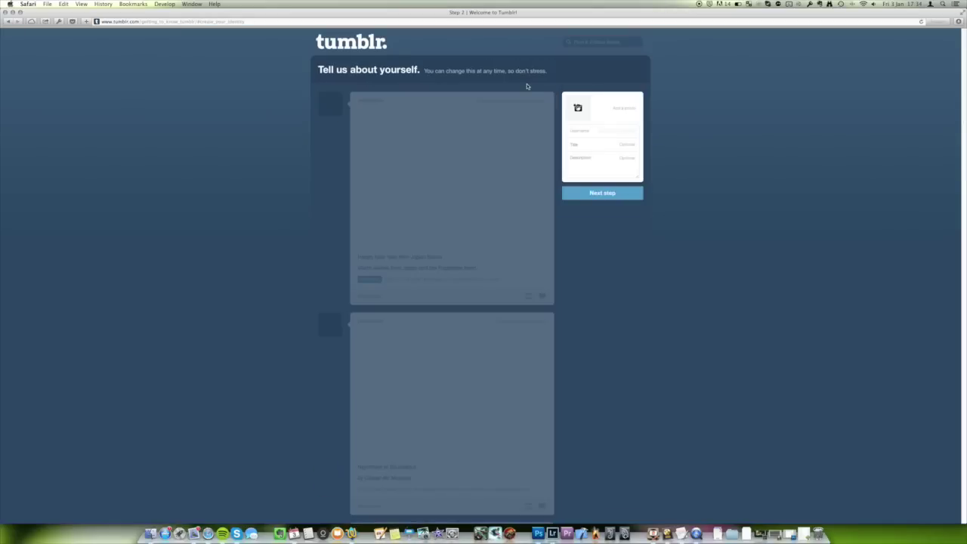
pyautogui.click(611, 145)
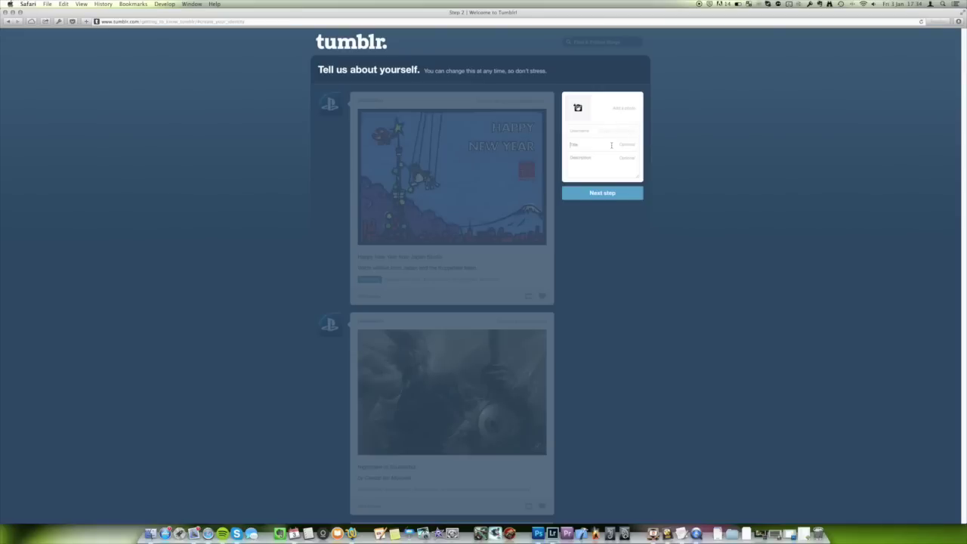
pyautogui.write('Tech Tutorials')
pyautogui.press('Tab')
pyautogui.write('A Youtube channel with tutorials and reviews and other videos')
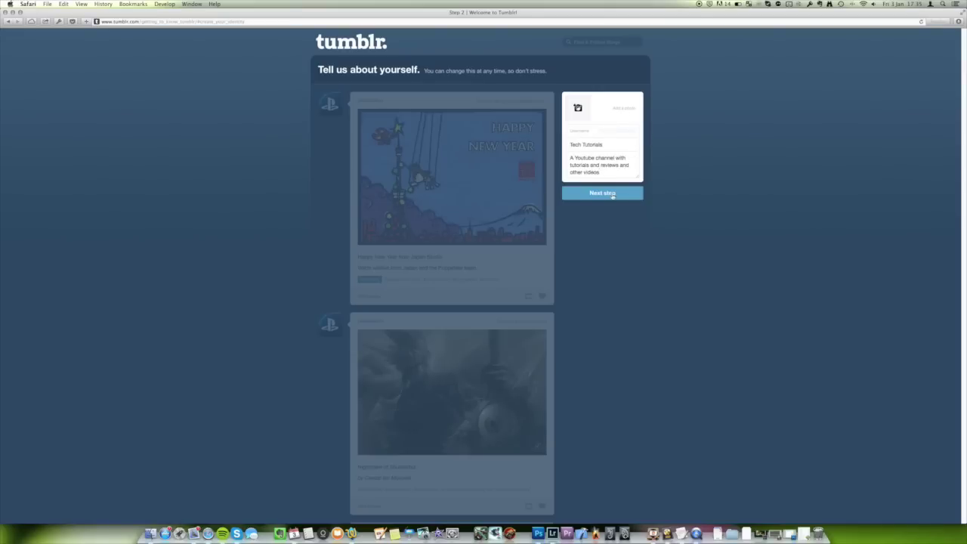
pyautogui.click(603, 193)
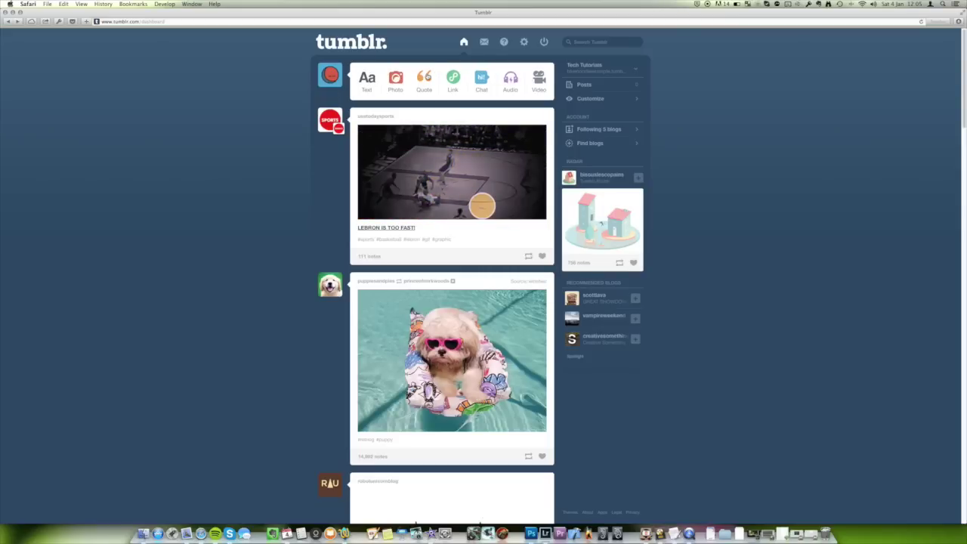
# Start a new text post from the Tech Tutorials dashboard.
pyautogui.click(367, 78)
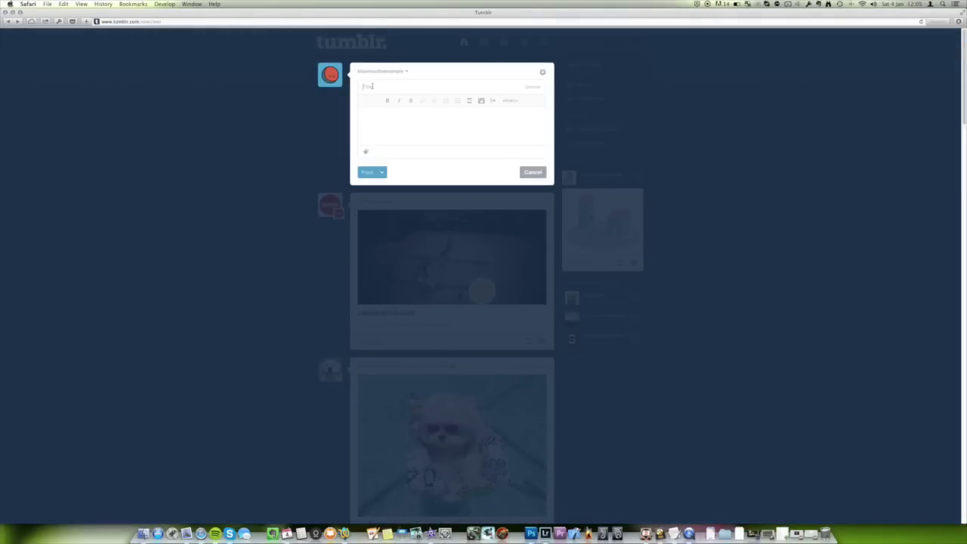
# Give the text post the title 'My new video' and body 'It's coming soon.'.
pyautogui.write('My new video')
pyautogui.press('Tab')
pyautogui.write("It's")
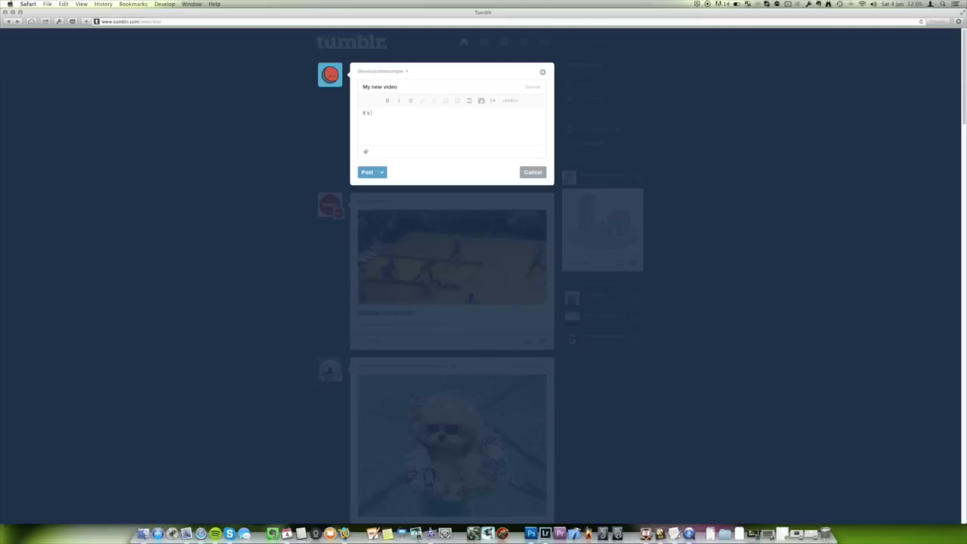
pyautogui.write(' coming soon.')
# Tag the post with Youtube, Video and New.
pyautogui.click(434, 154)
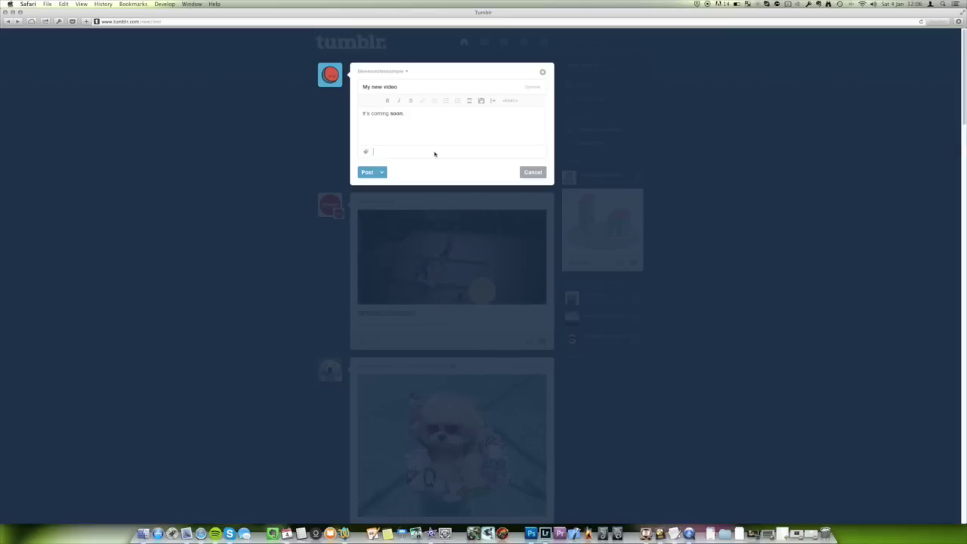
pyautogui.write('tube')
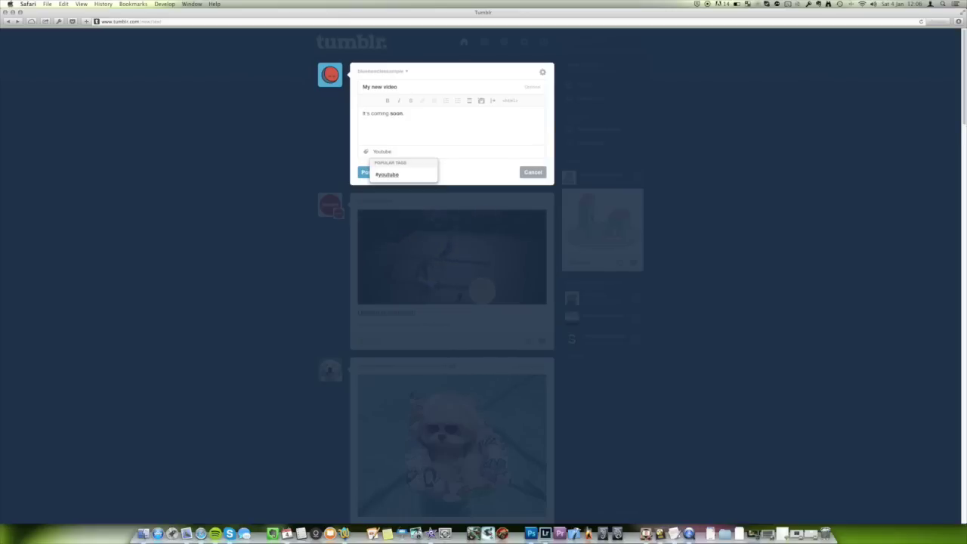
pyautogui.press('Return')
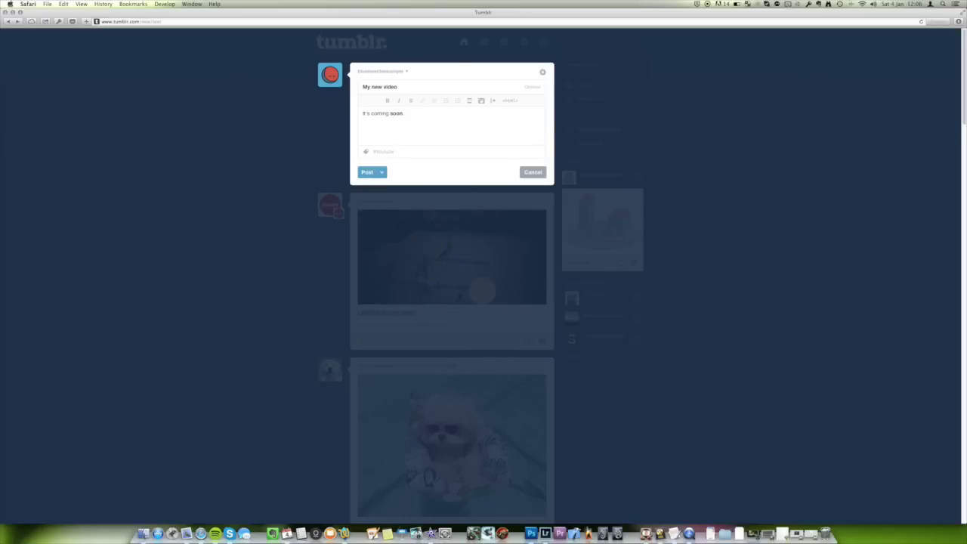
pyautogui.write('Video')
pyautogui.press('Return')
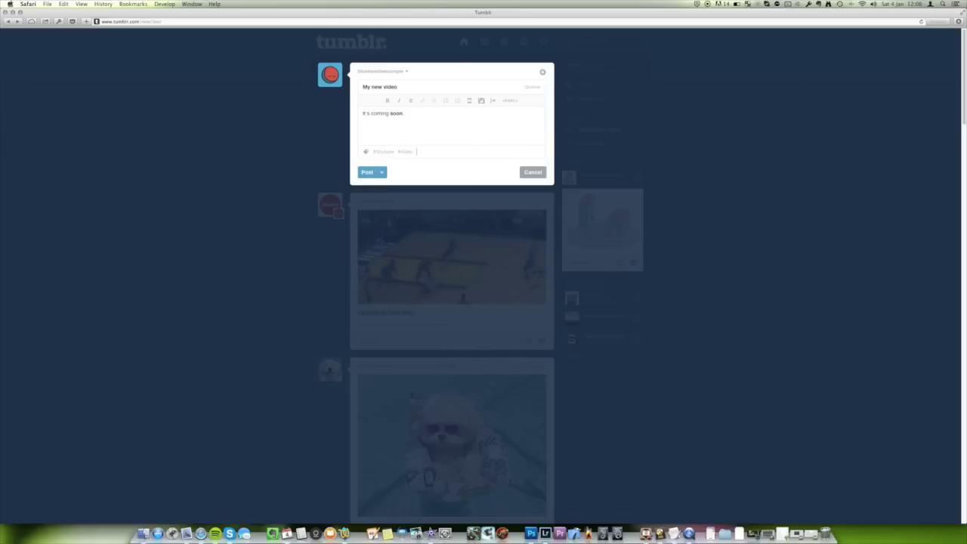
pyautogui.write('New')
pyautogui.press('Return')
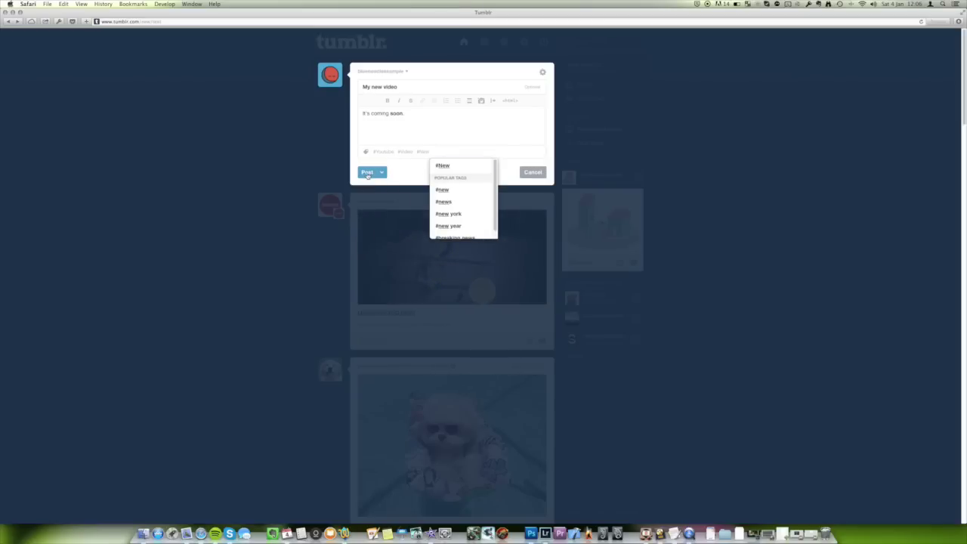
# Try scheduling the post for tomorrow, then switch its publishing option to draft.
pyautogui.click(394, 175)
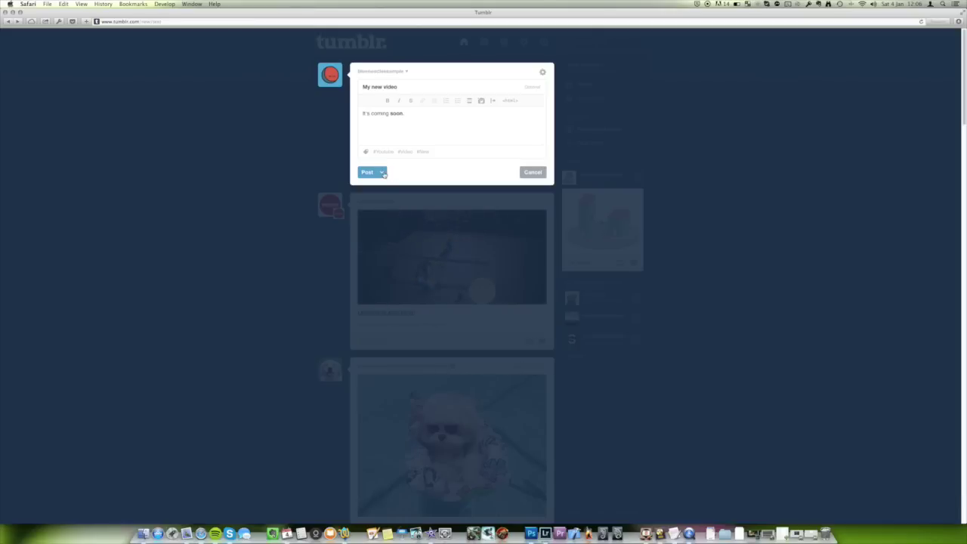
pyautogui.click(383, 172)
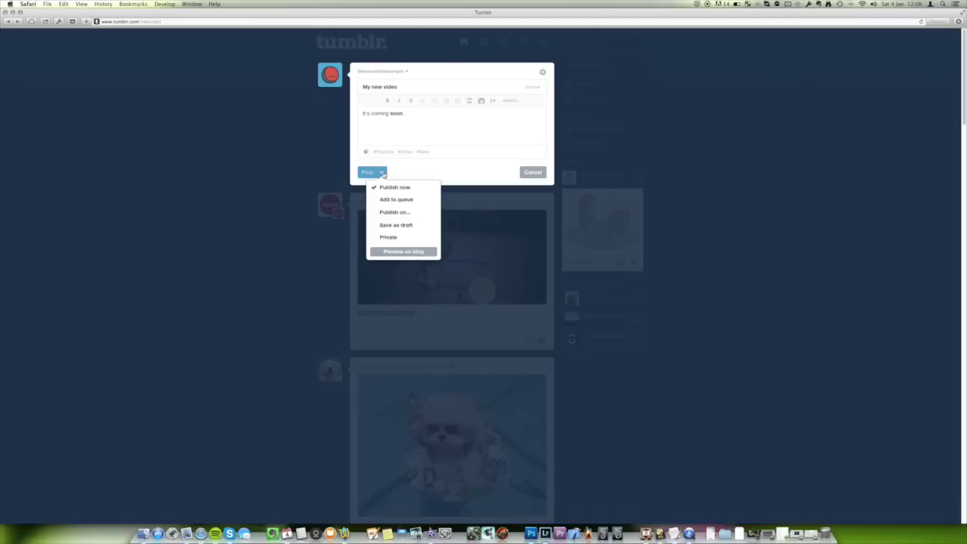
pyautogui.click(408, 213)
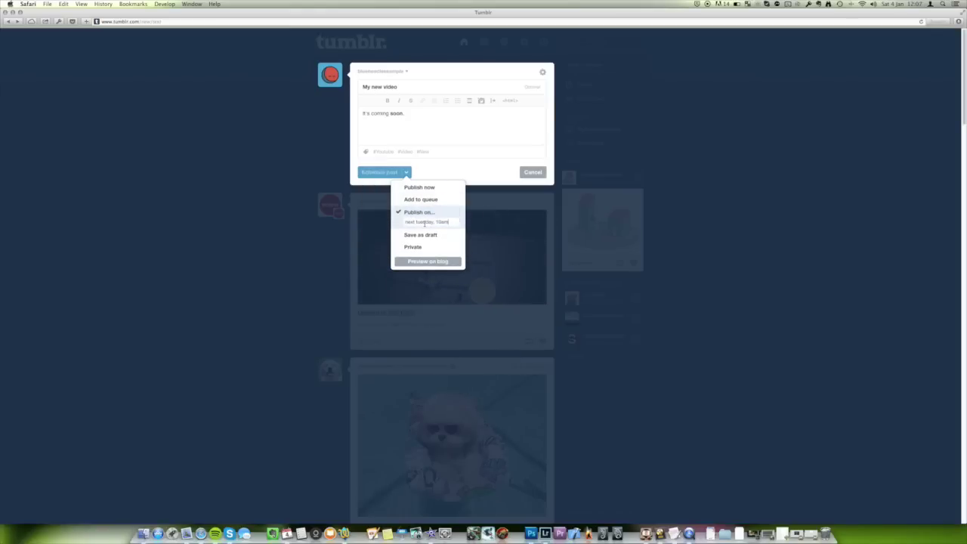
pyautogui.click(425, 222)
pyautogui.write('t')
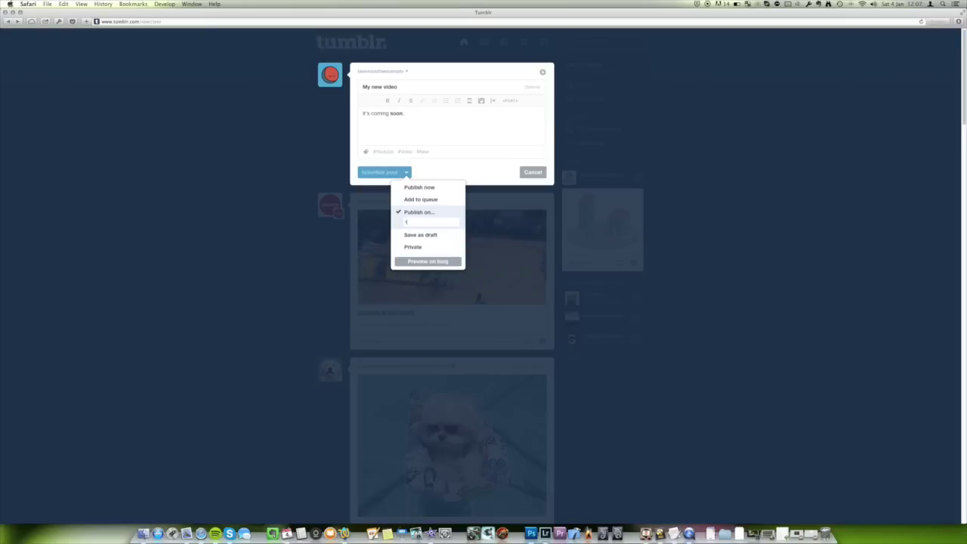
pyautogui.write('omorrow, 5pm')
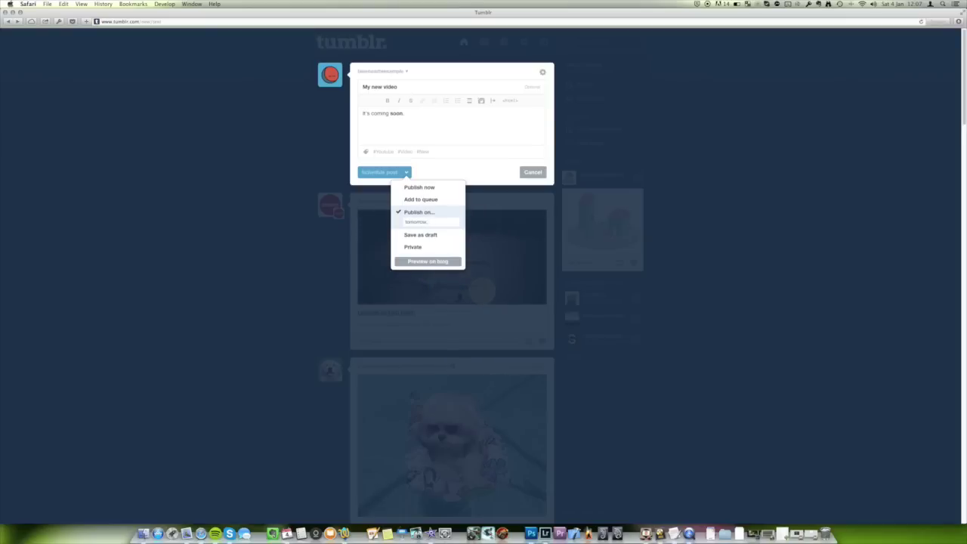
pyautogui.click(423, 235)
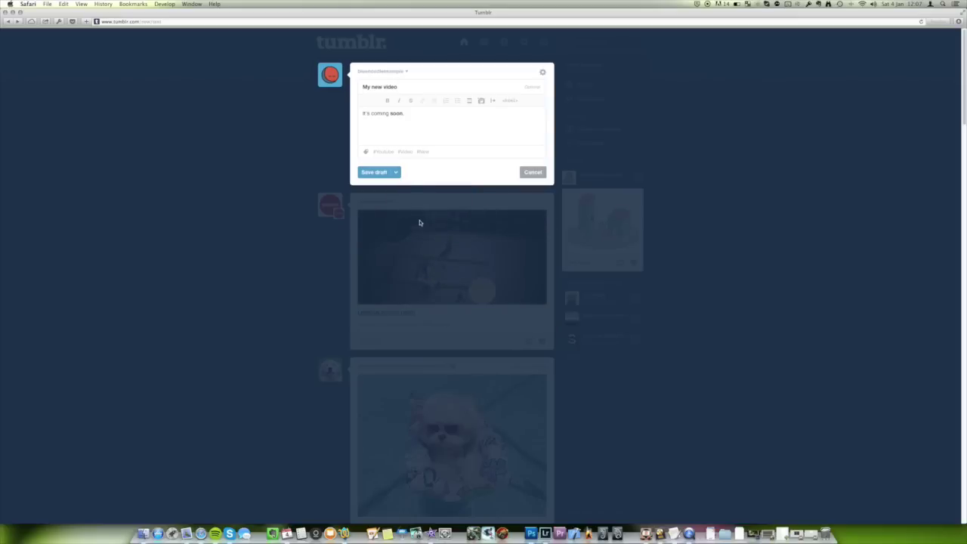
# Switch the post's publishing option to Add to queue and queue it.
pyautogui.click(396, 173)
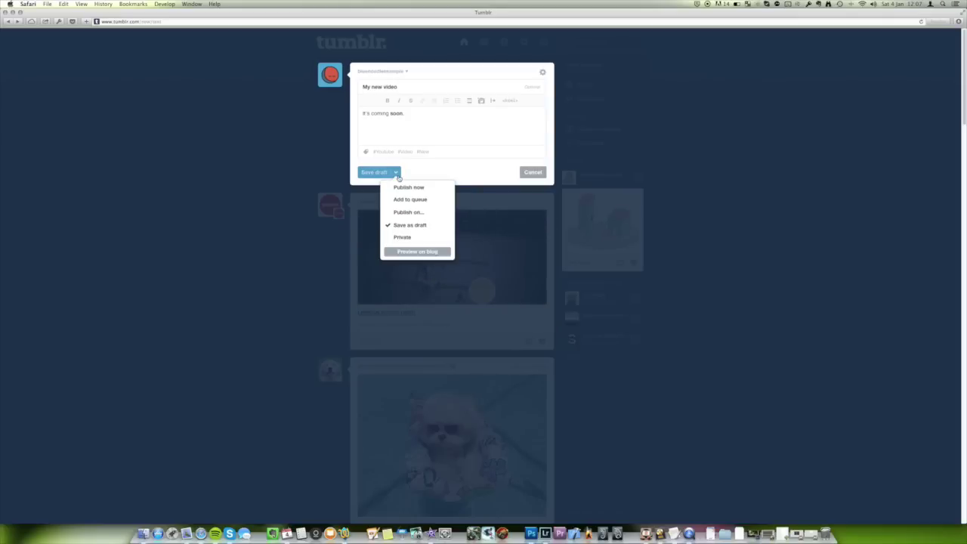
pyautogui.click(432, 201)
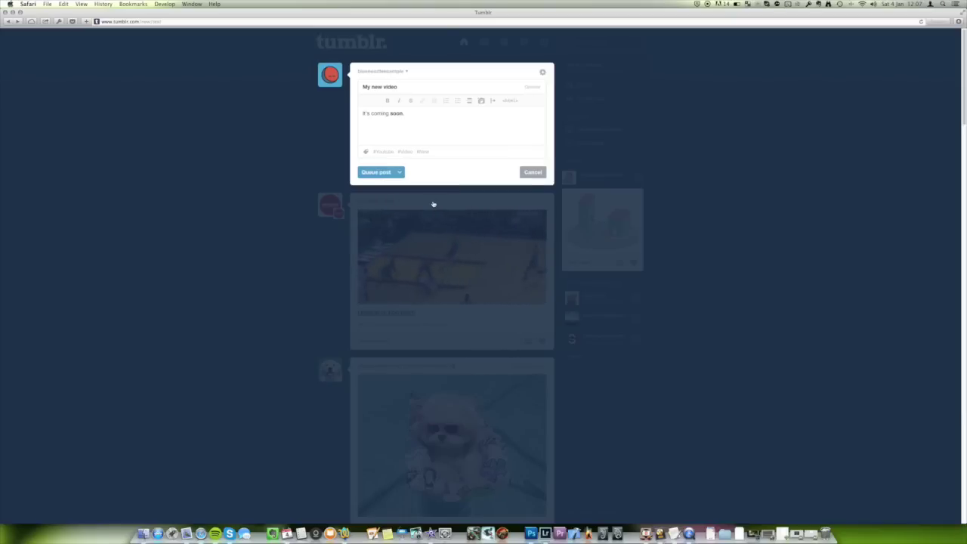
pyautogui.click(371, 173)
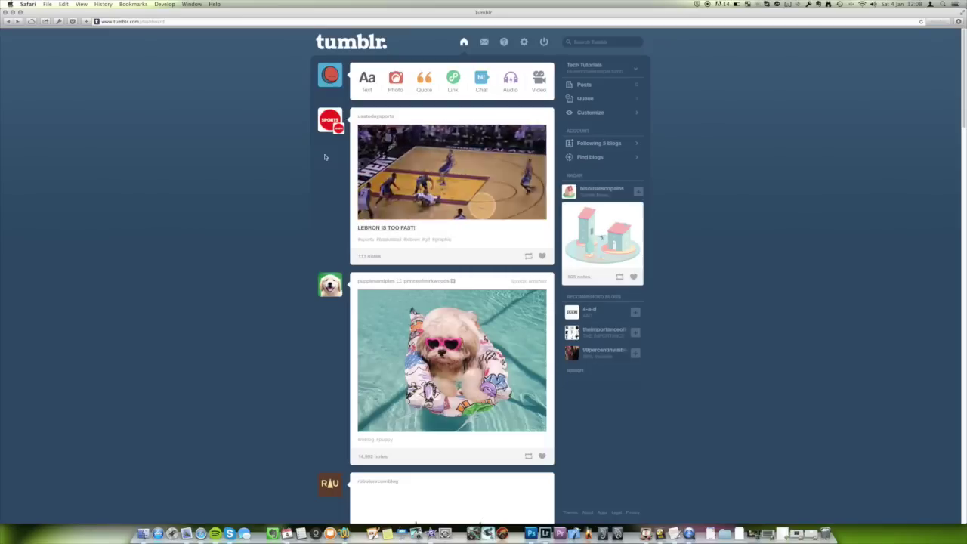
# In the blog's queue, set queued posts to publish between 5 pm and 6 pm and choose posts per day.
pyautogui.click(603, 100)
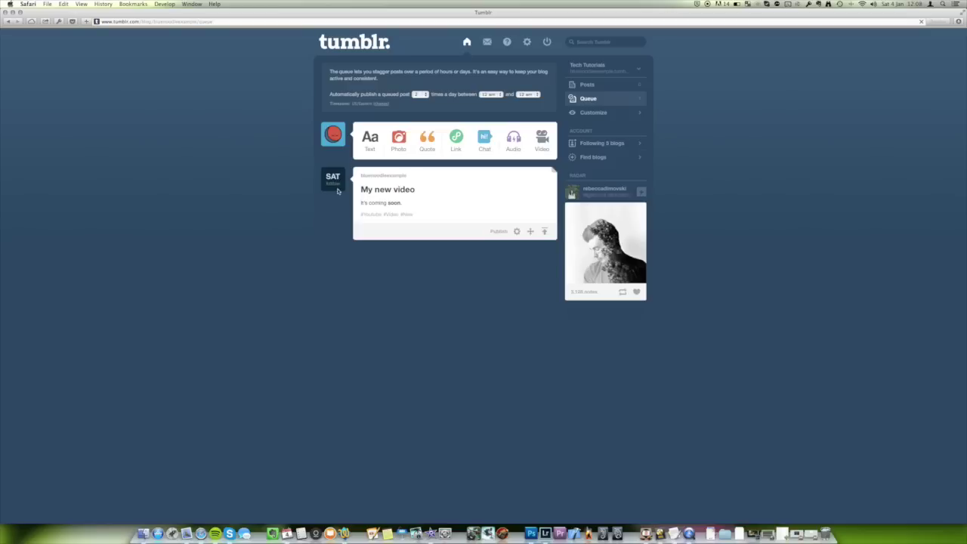
pyautogui.click(497, 96)
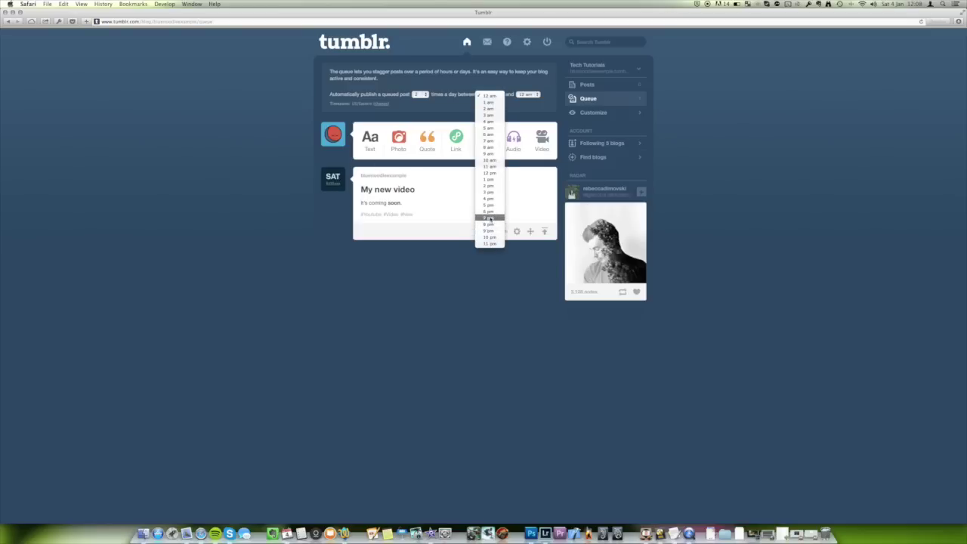
pyautogui.click(518, 120)
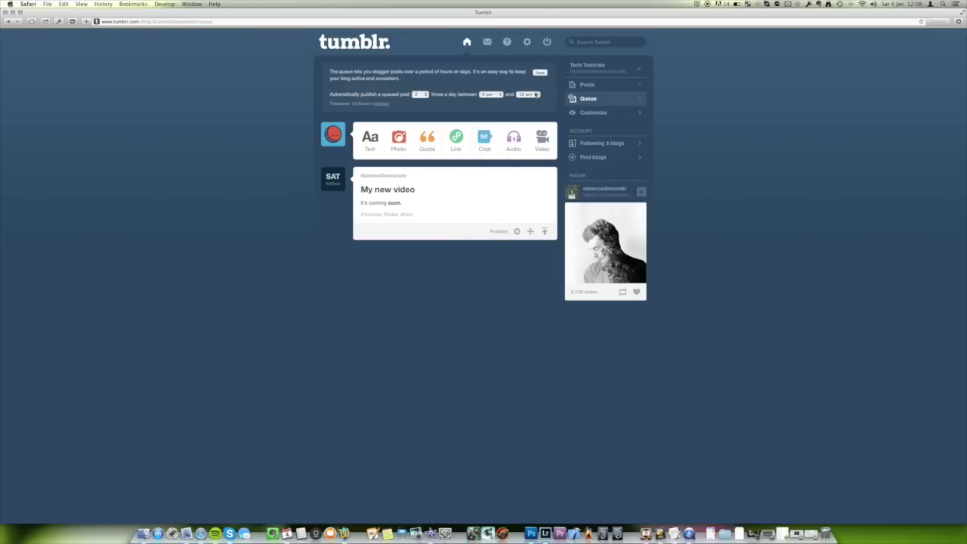
pyautogui.click(528, 93)
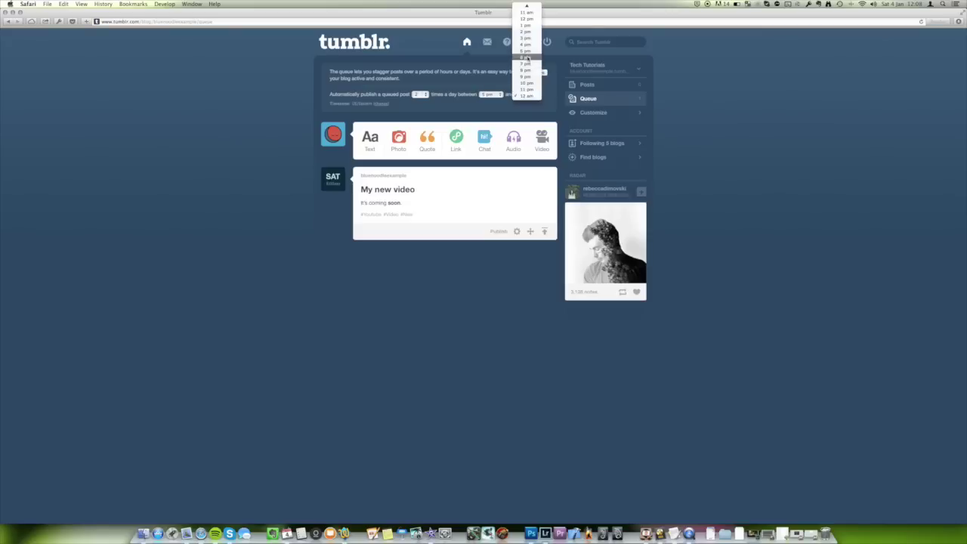
pyautogui.click(527, 65)
pyautogui.click(419, 95)
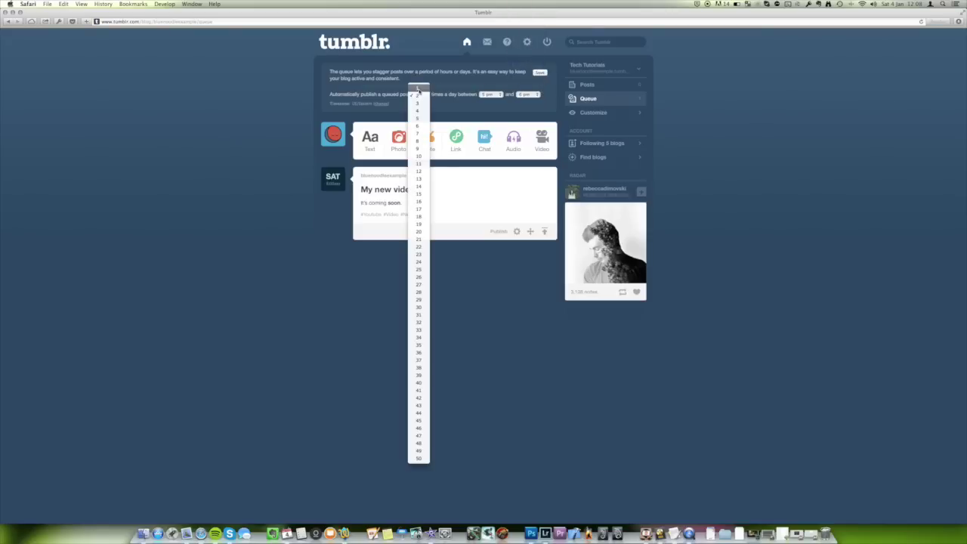
pyautogui.click(419, 94)
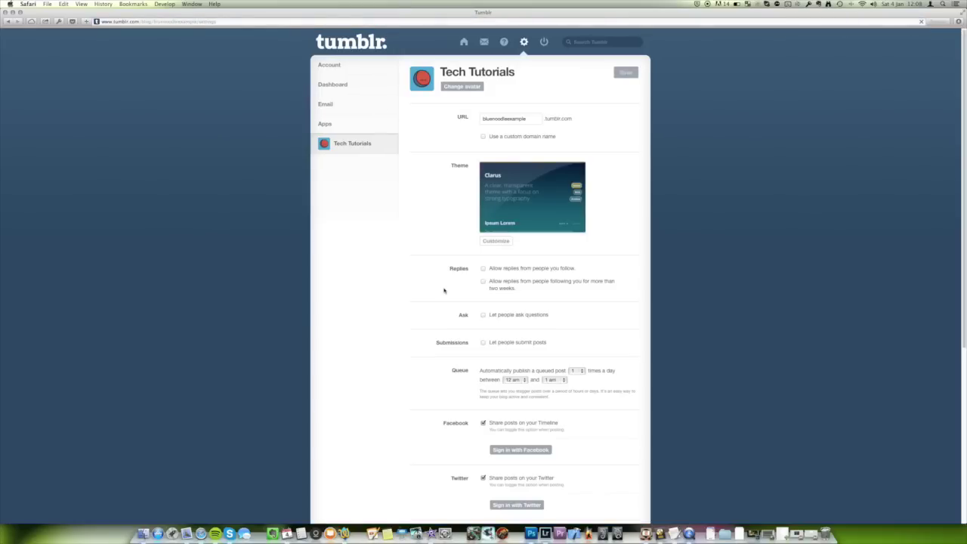
# Set the blog timezone to (GMT -10:00) Hawaii and save the settings.
pyautogui.scroll(-8, 444, 291)
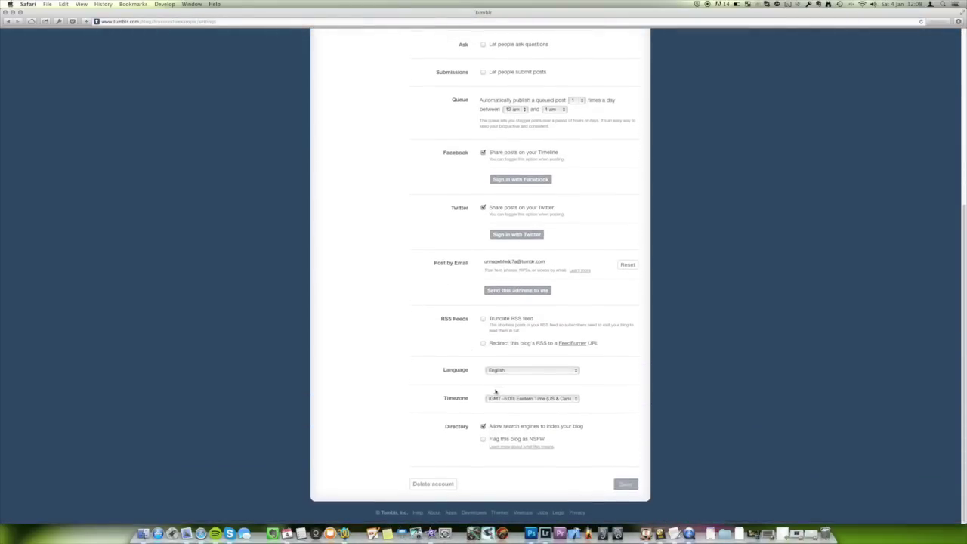
pyautogui.click(515, 406)
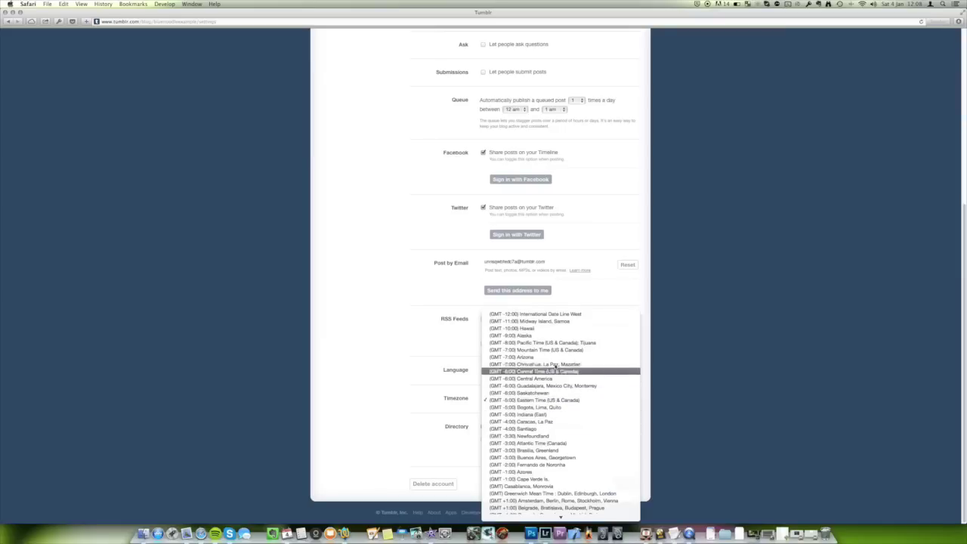
pyautogui.click(565, 328)
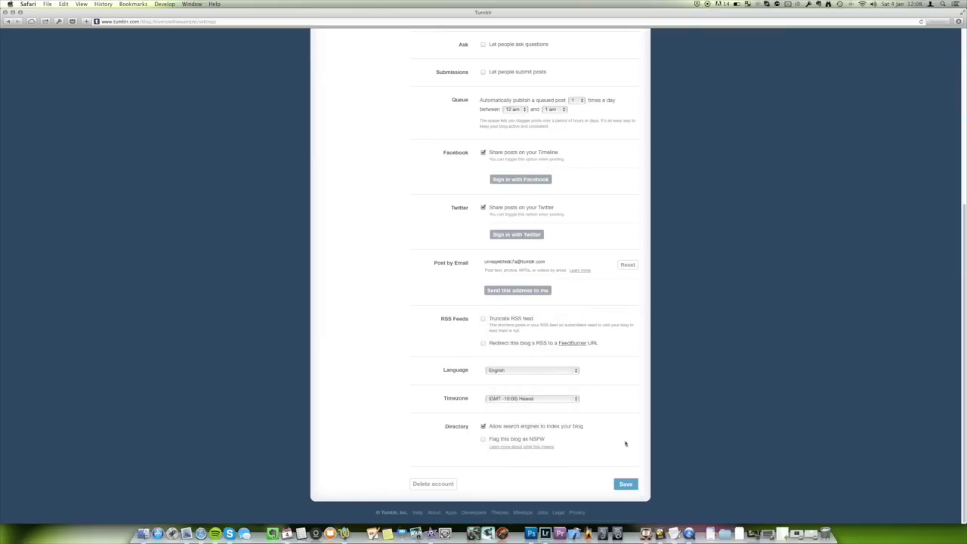
pyautogui.click(625, 483)
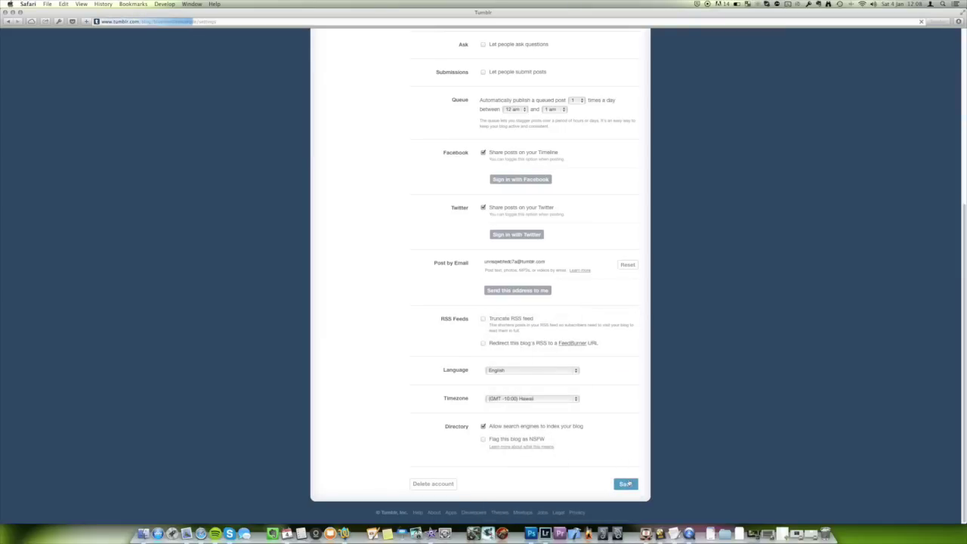
pyautogui.click(628, 484)
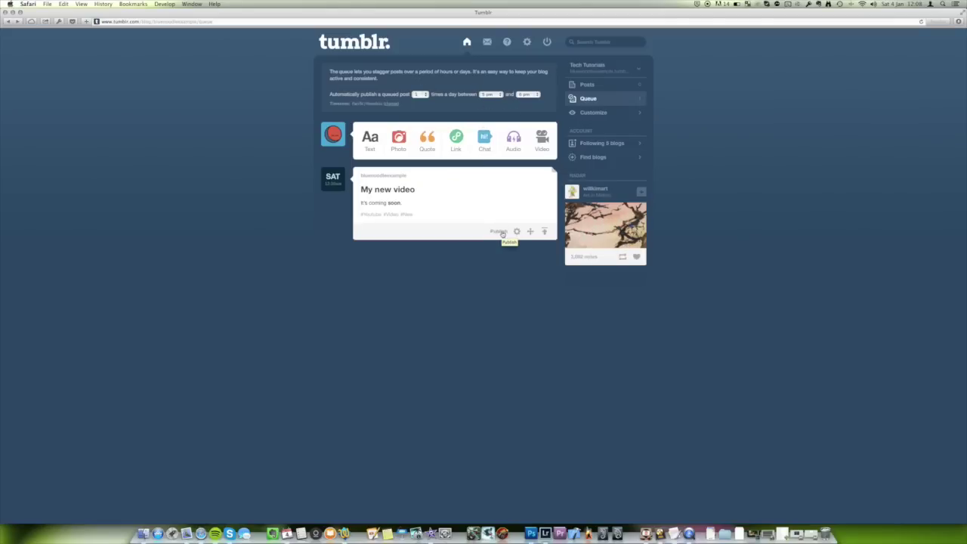
# Check the queued post's edit and delete options and the account's blog list, then close the list.
pyautogui.click(517, 232)
pyautogui.click(638, 69)
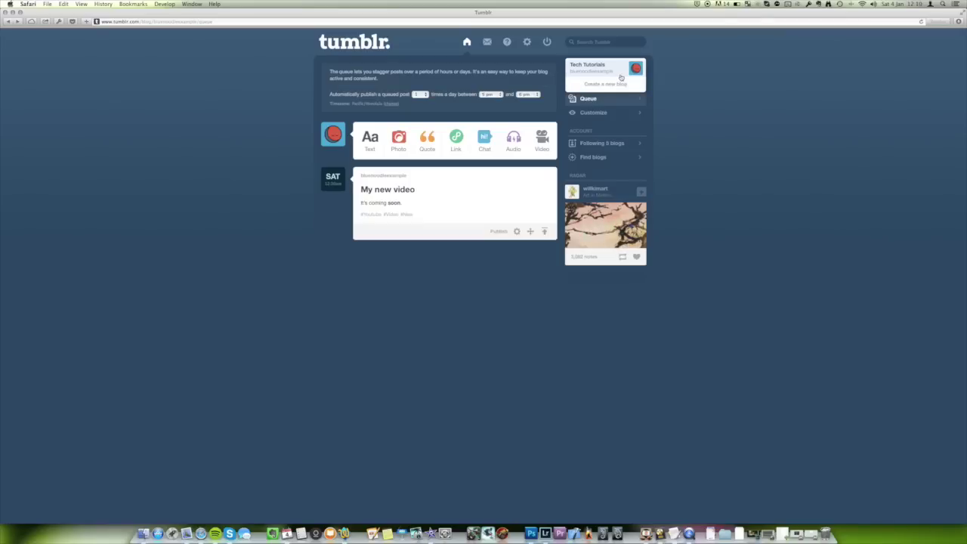
pyautogui.click(654, 83)
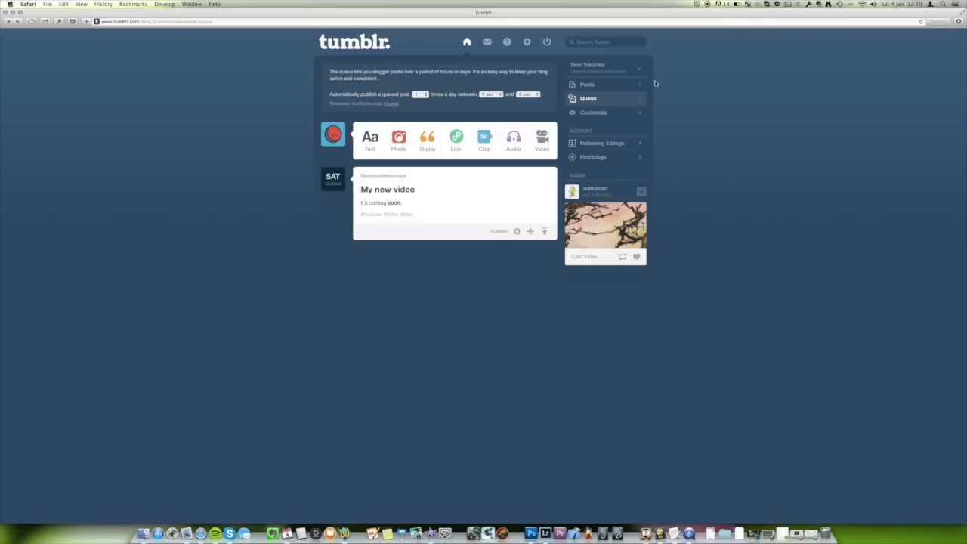
# In Clarus customization, toggle Red Background on and off, then turn Blue Background off.
pyautogui.click(608, 112)
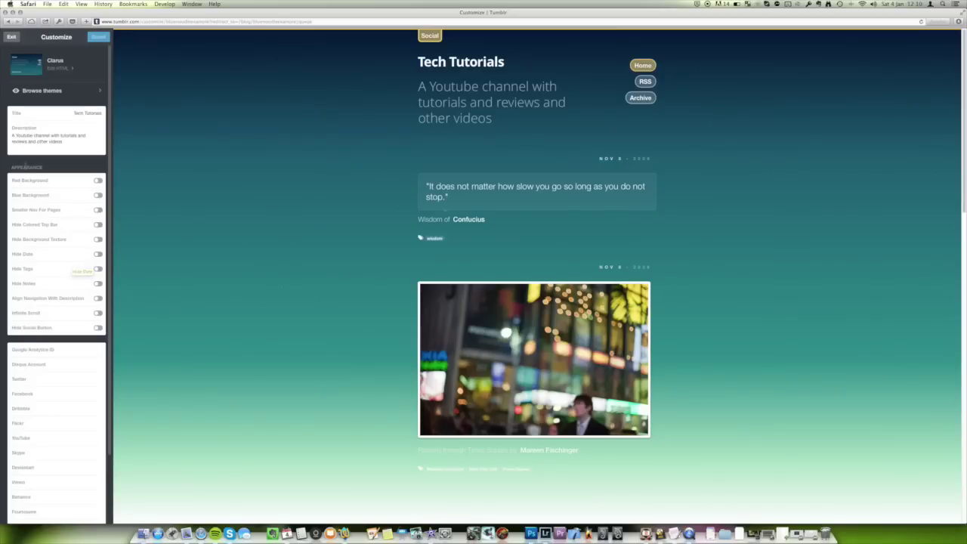
pyautogui.click(97, 182)
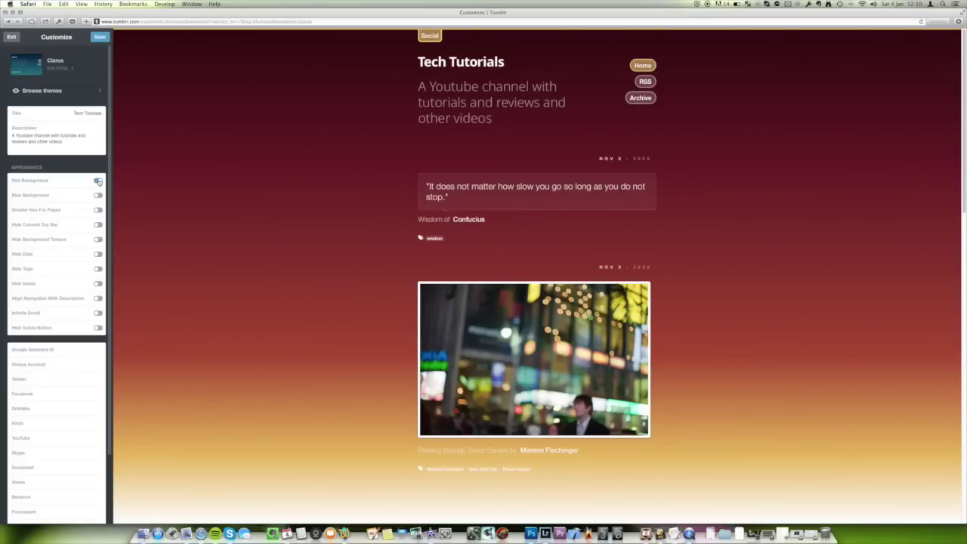
pyautogui.click(98, 181)
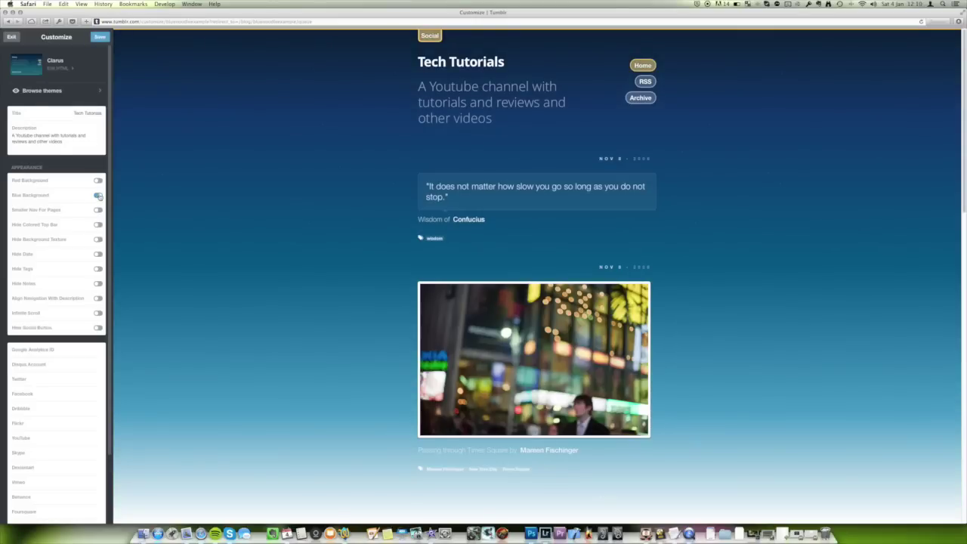
pyautogui.click(98, 196)
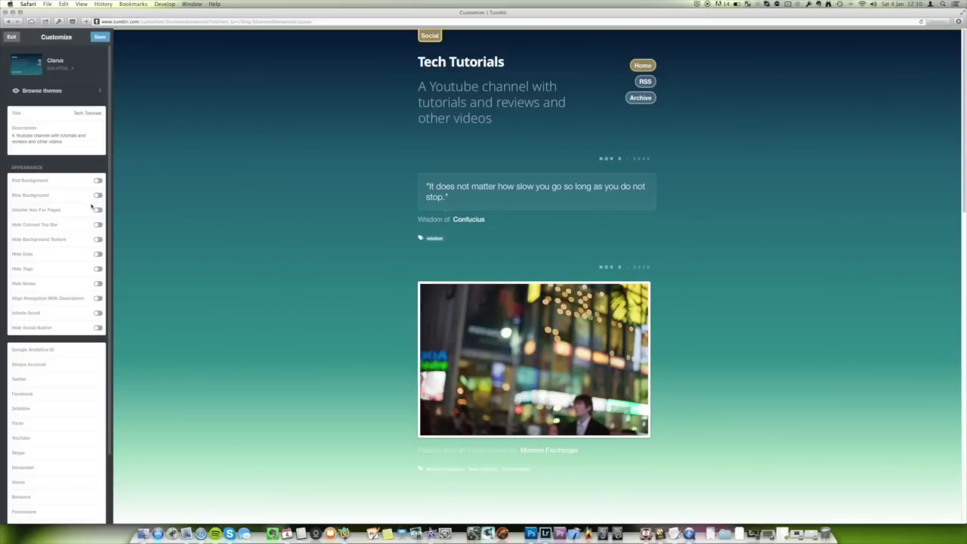
# Paste the YouTube channel URL into the YouTube field so its icon shows in the preview's social bar.
pyautogui.scroll(-3, 62, 337)
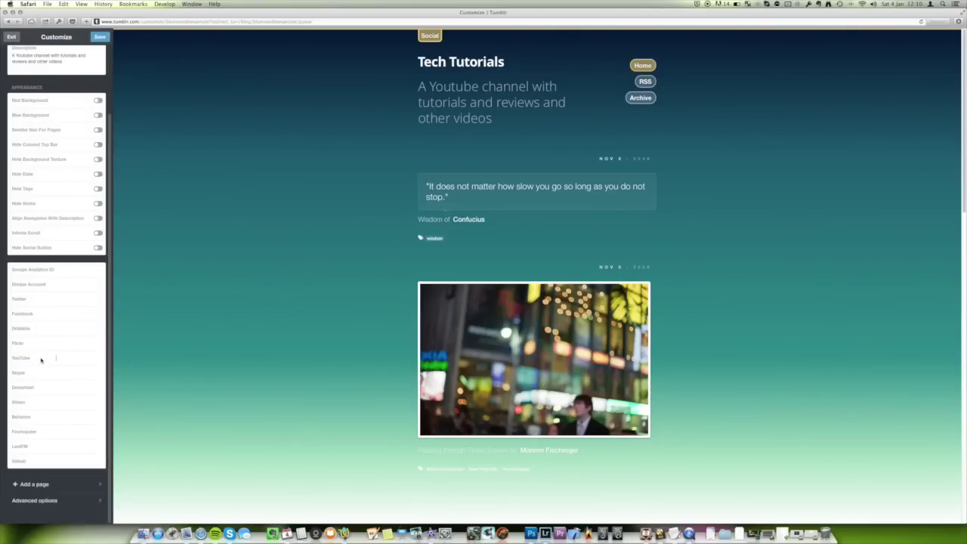
pyautogui.press('super+v')
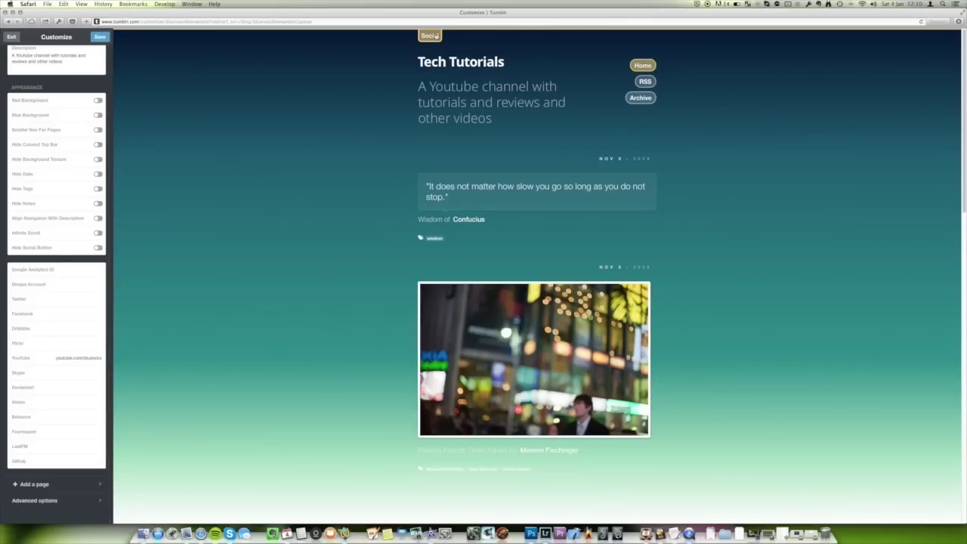
pyautogui.click(429, 35)
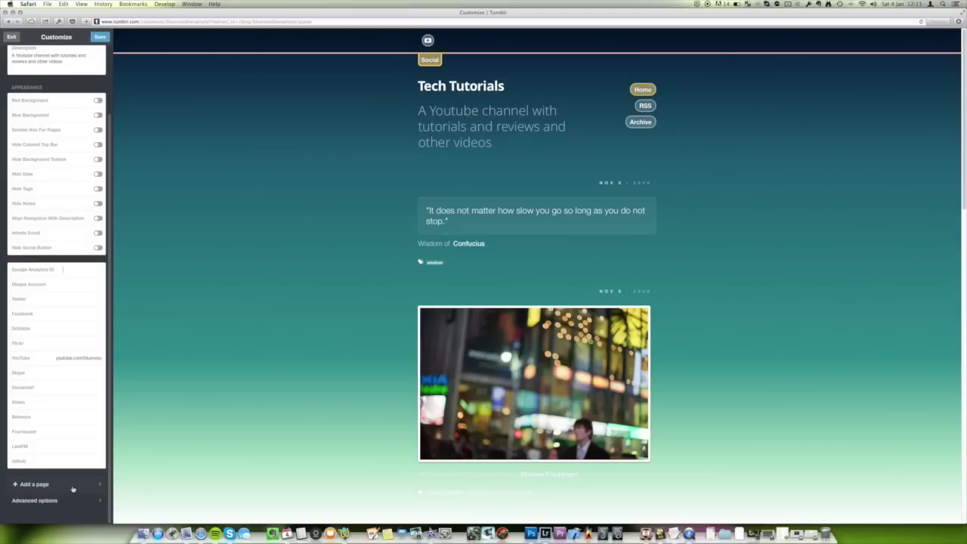
# Draft a 'Contact us' page with an email contact line, preview it, then exit the page editor.
pyautogui.click(72, 488)
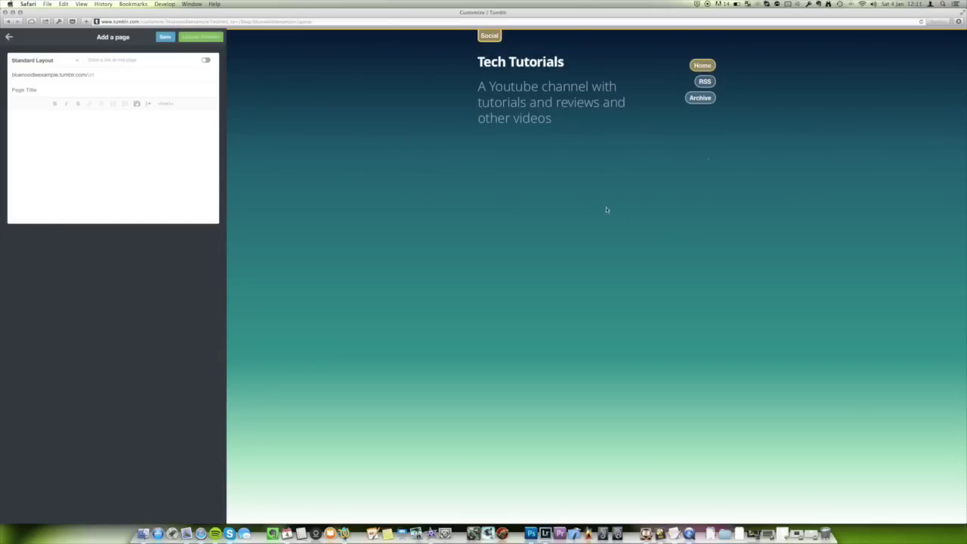
pyautogui.click(42, 90)
pyautogui.write('Contact us')
pyautogui.press('super+v')
pyautogui.click(196, 38)
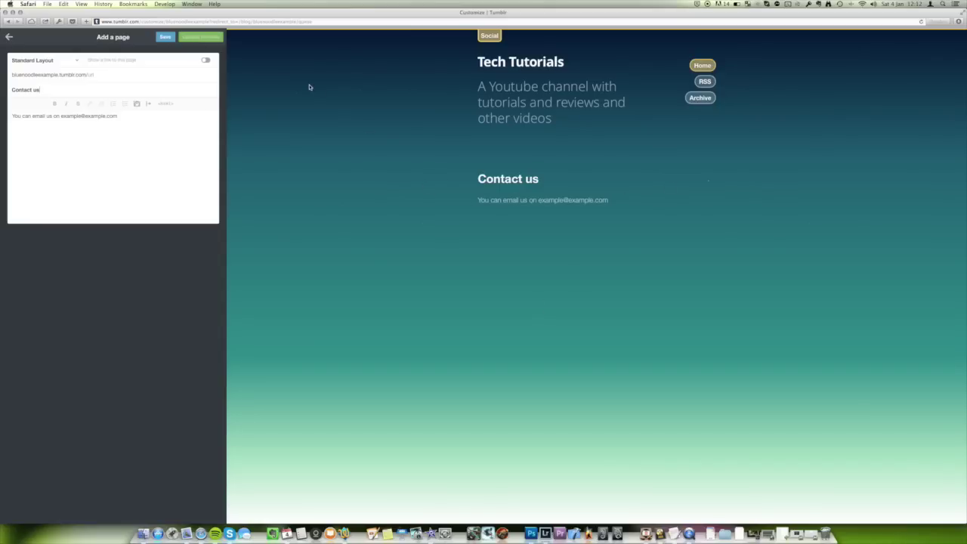
pyautogui.click(9, 38)
# Discard the Contact us draft and choose a new posts-per-page value in Advanced options.
pyautogui.press('Return')
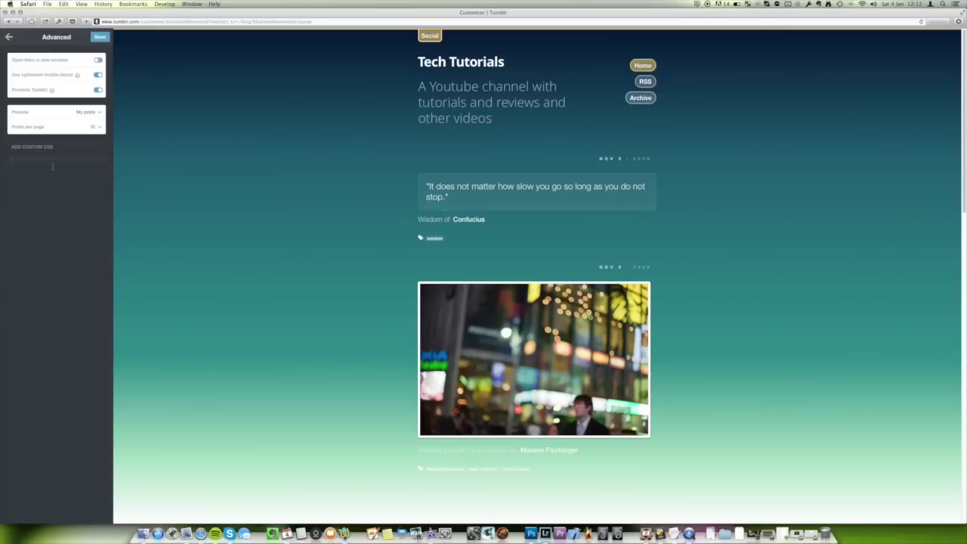
pyautogui.click(101, 128)
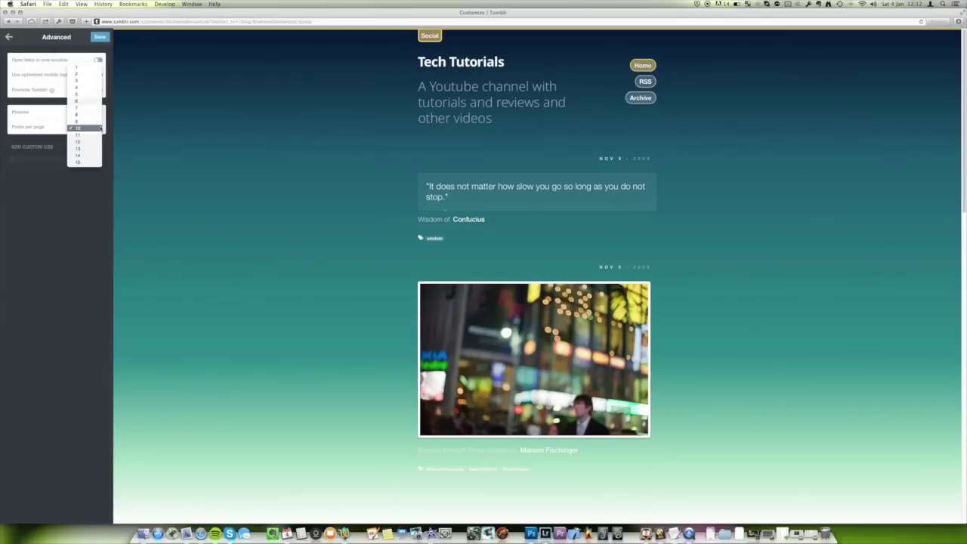
pyautogui.click(78, 83)
pyautogui.click(10, 36)
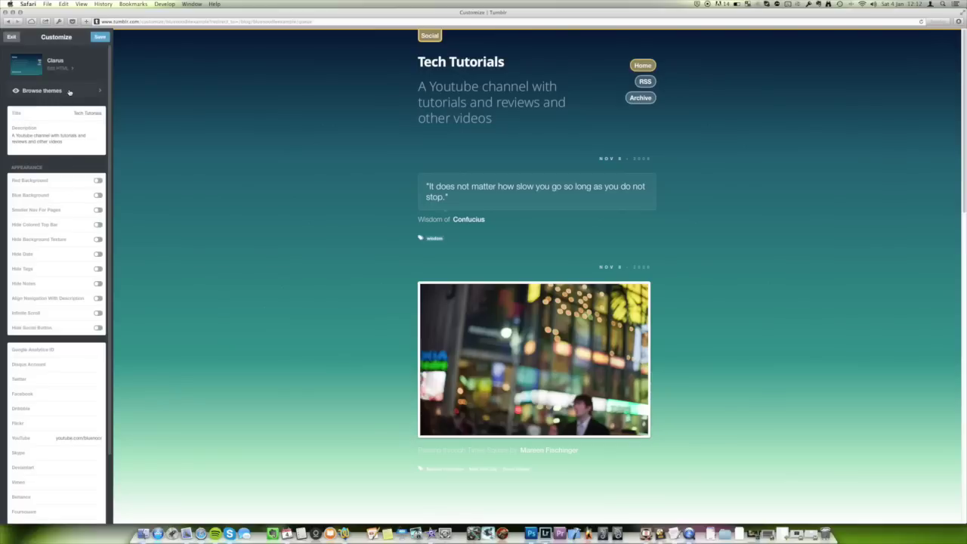
# Find 1000 Suns in the theme gallery, preview it and apply it to the blog.
pyautogui.click(69, 94)
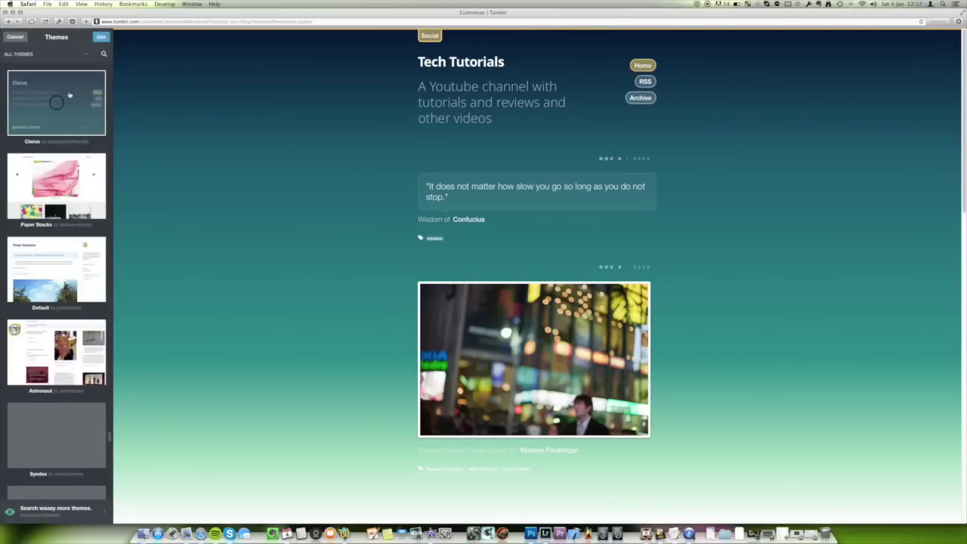
pyautogui.scroll(10, 69, 94)
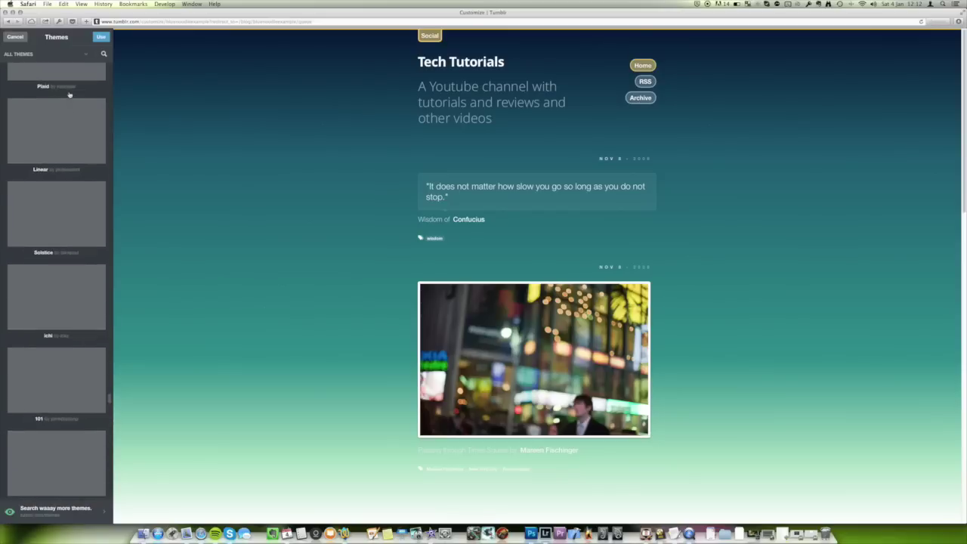
pyautogui.scroll(1, 58, 257)
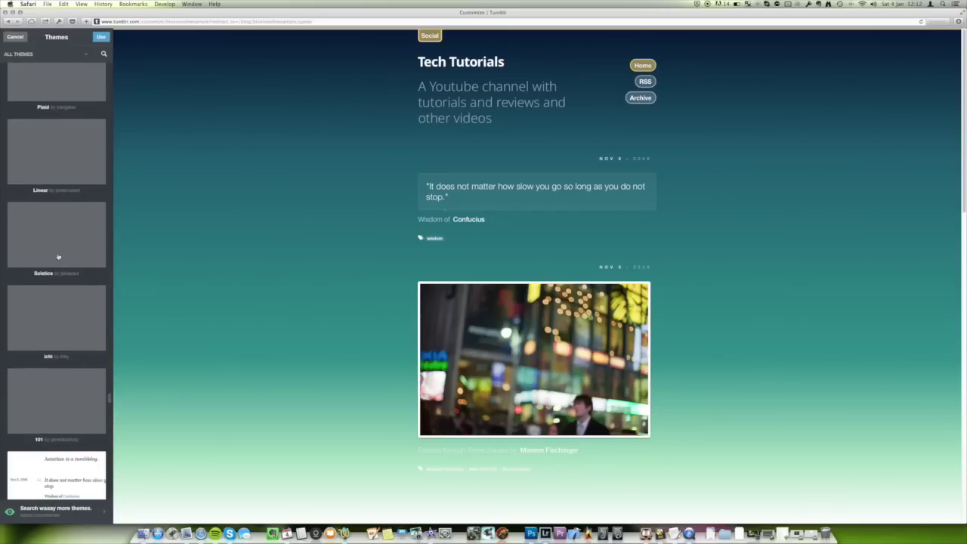
pyautogui.scroll(10, 58, 257)
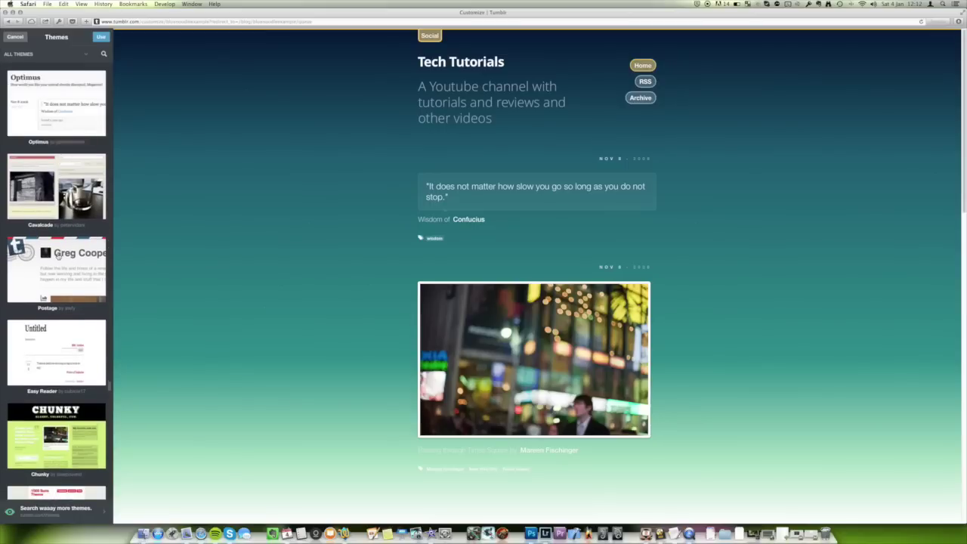
pyautogui.scroll(-5, 59, 256)
pyautogui.scroll(-3, 24, 282)
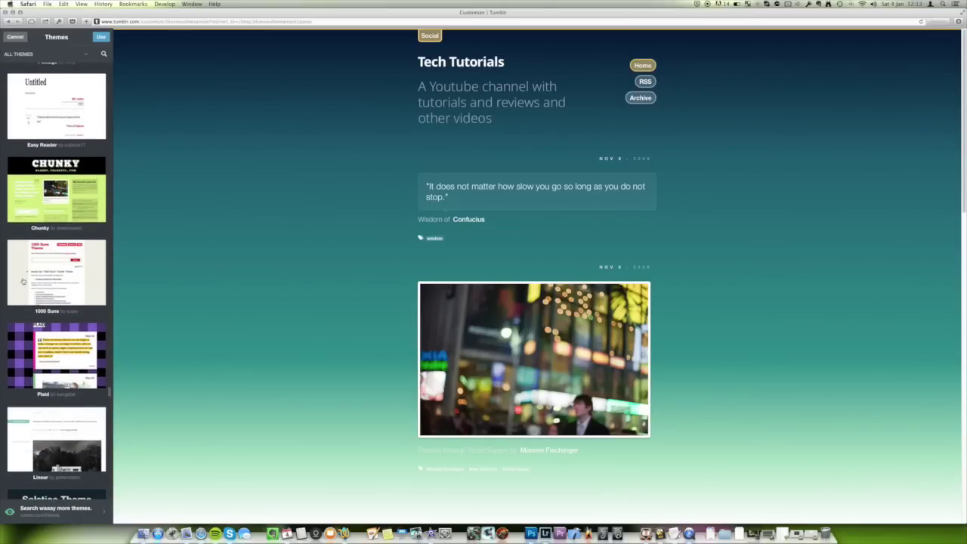
pyautogui.click(24, 281)
pyautogui.scroll(-5, 24, 281)
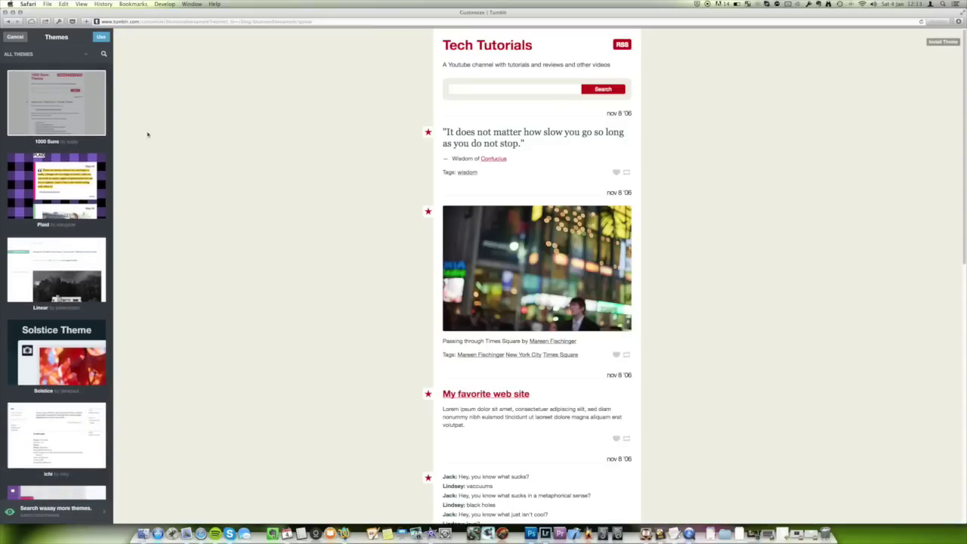
pyautogui.click(101, 38)
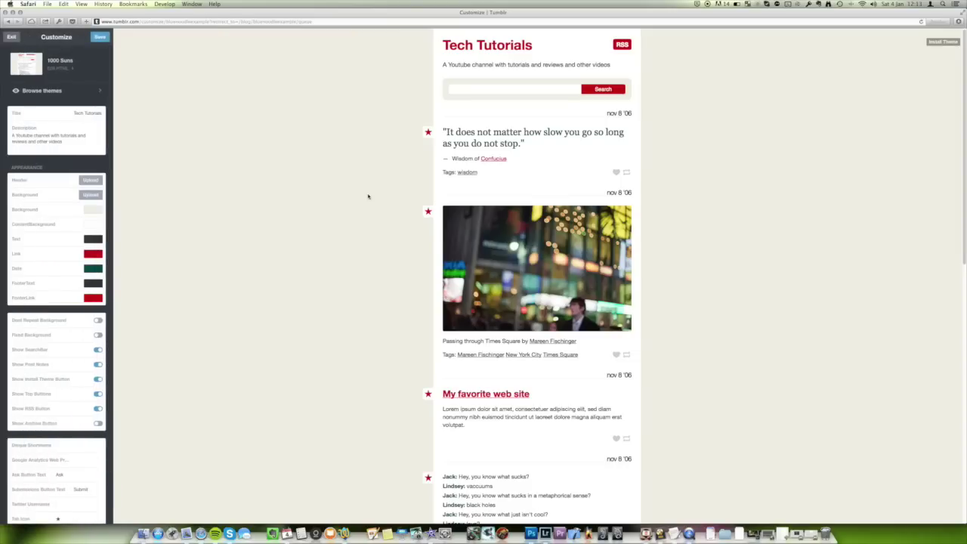
pyautogui.scroll(-2, 19, 274)
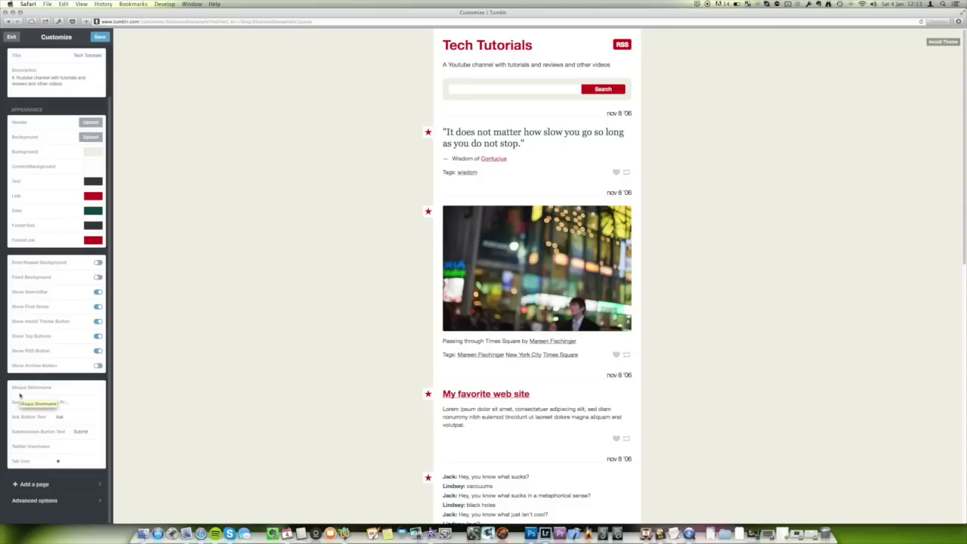
pyautogui.scroll(3, 15, 321)
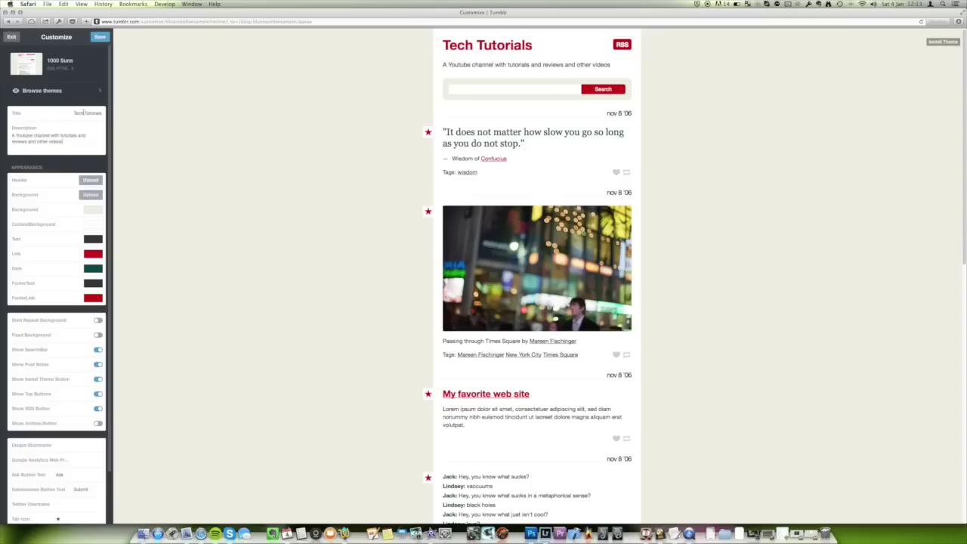
pyautogui.click(13, 40)
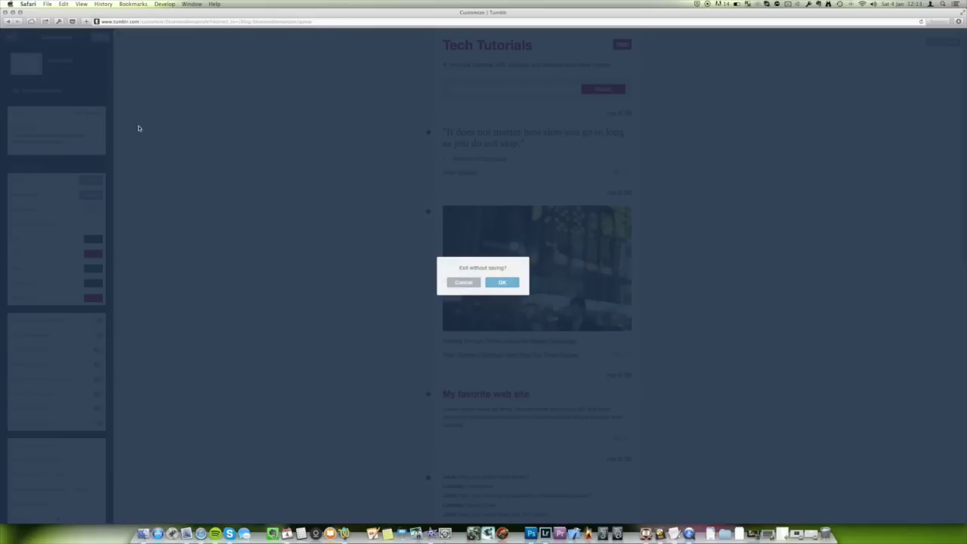
pyautogui.click(463, 285)
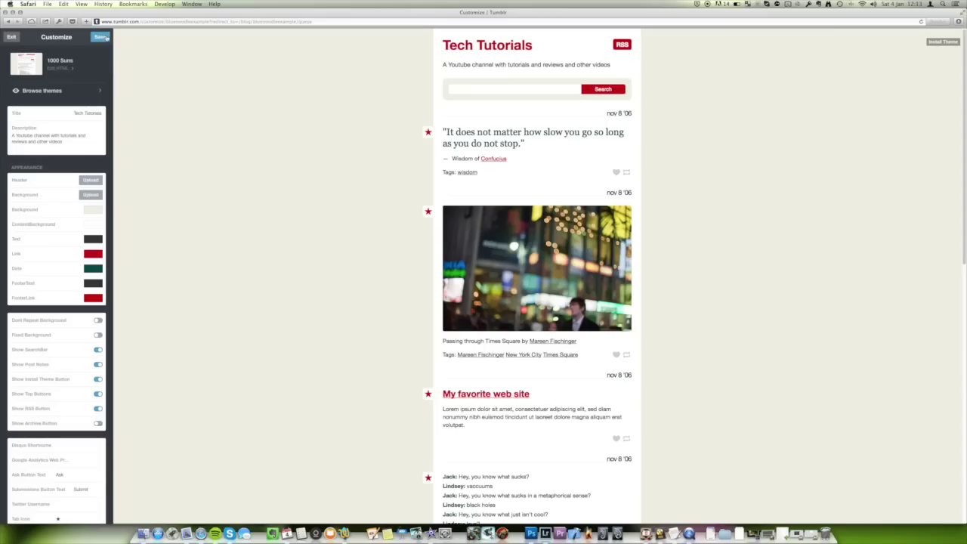
pyautogui.click(15, 39)
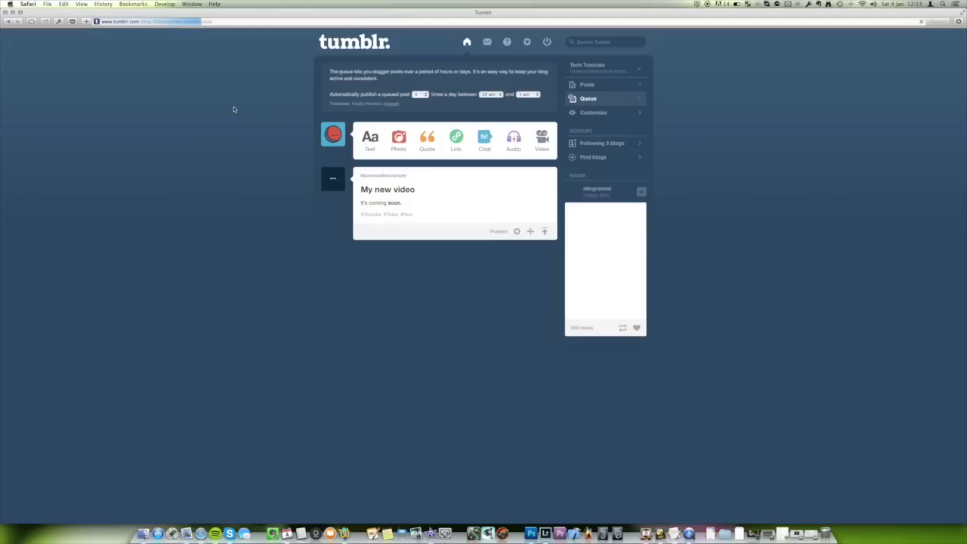